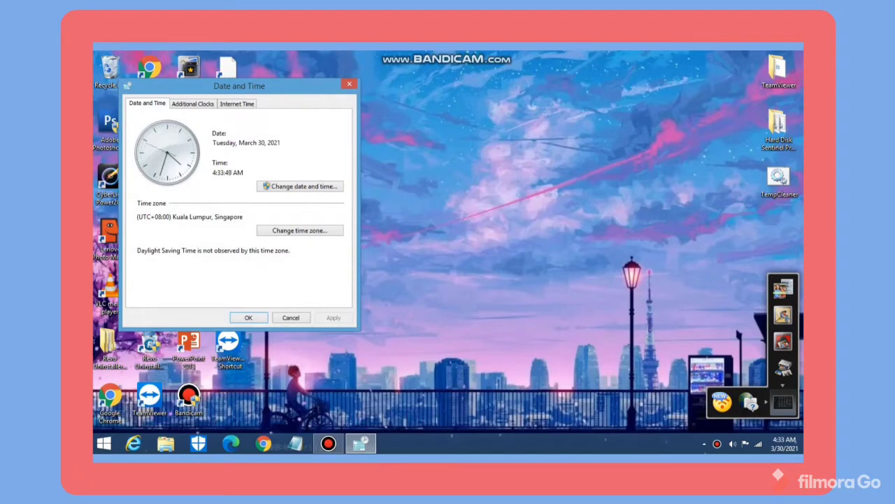
# Search for 'date and time' and open the Change the date and time settings page.
pyautogui.click(104, 443)
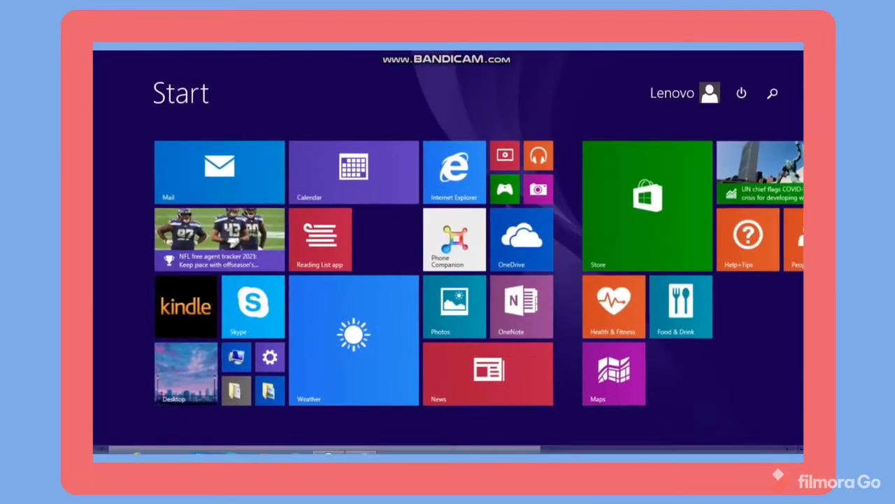
pyautogui.click(772, 93)
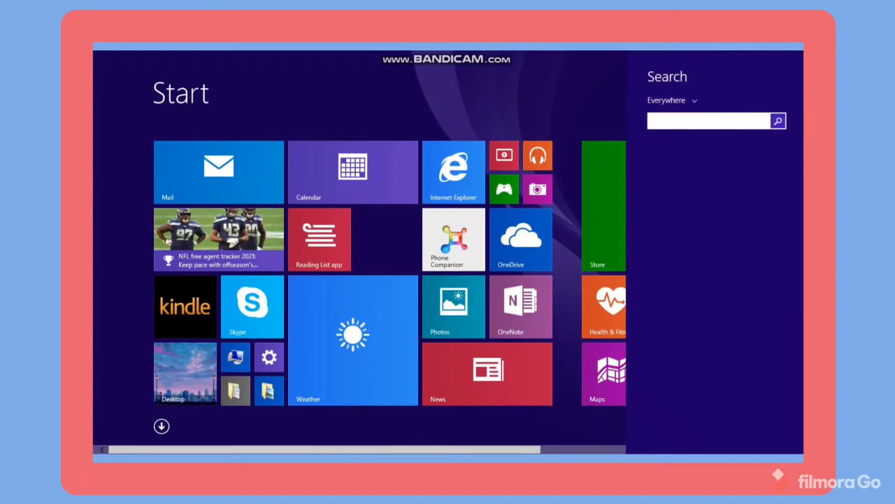
pyautogui.write('dat')
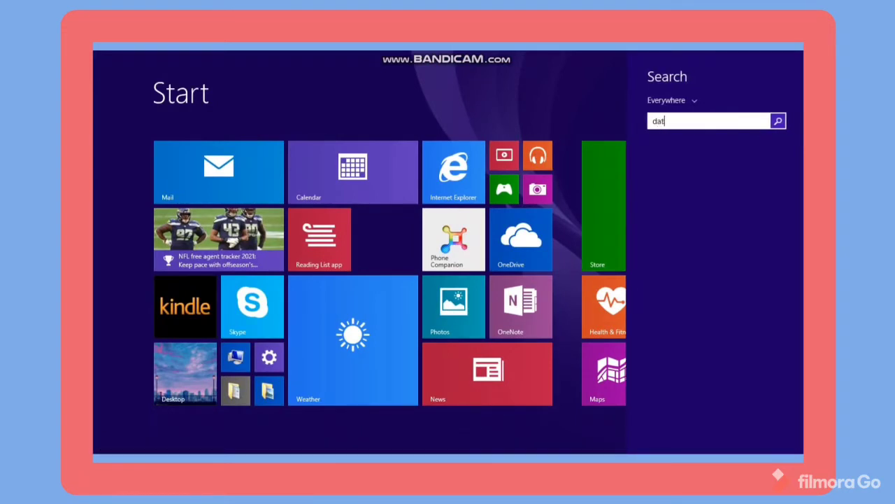
pyautogui.write('e and ')
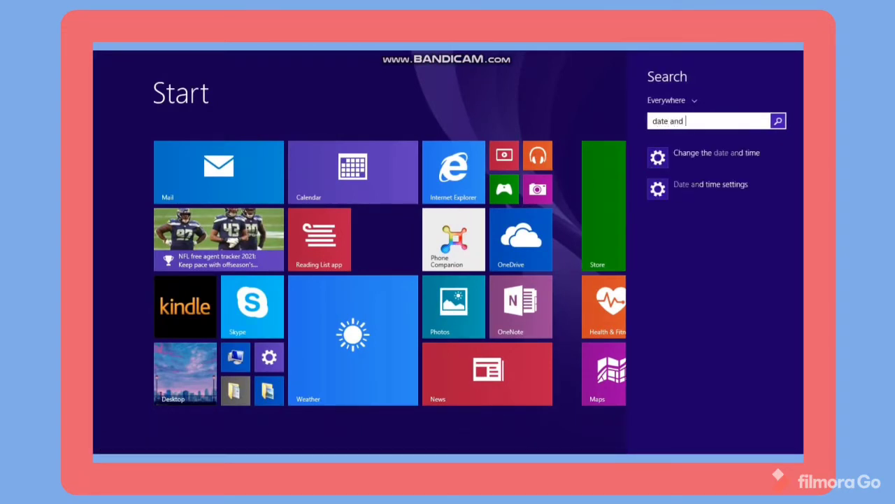
pyautogui.write('time')
pyautogui.press('Return')
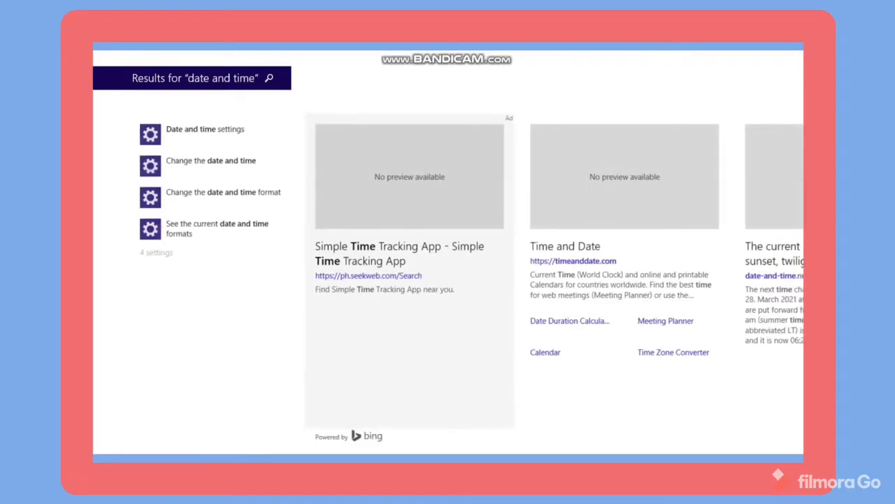
pyautogui.click(203, 165)
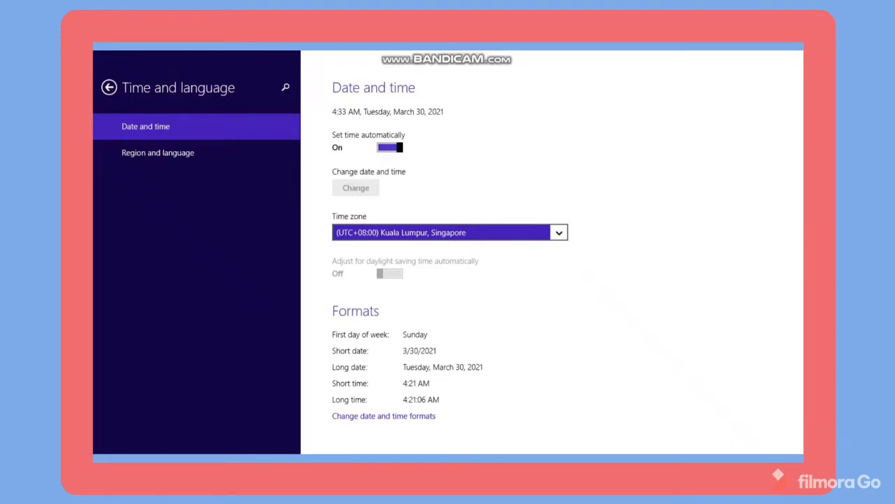
# Switch Set time automatically off, then turn it back on.
pyautogui.click(390, 147)
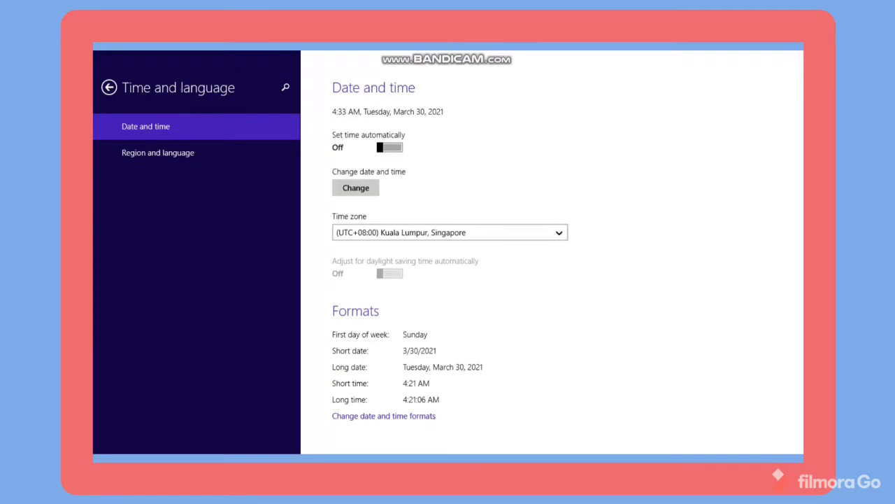
pyautogui.click(389, 147)
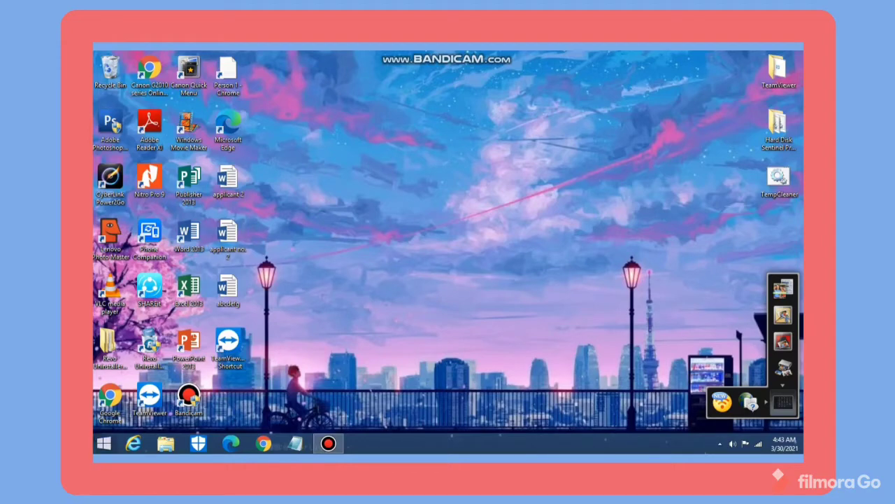
# Search 'this pc', open This PC's Properties, and scroll to the Lenovo-PC name and WORKGROUP.
pyautogui.click(103, 443)
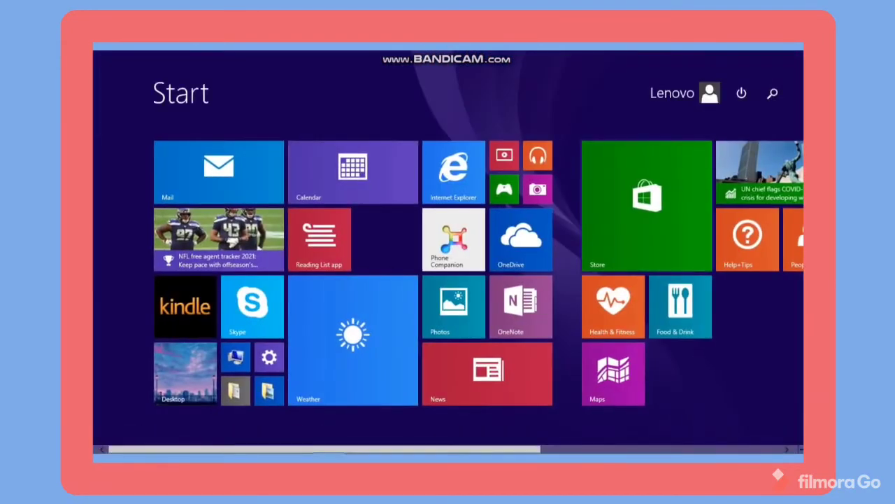
pyautogui.click(773, 93)
pyautogui.write('this pc')
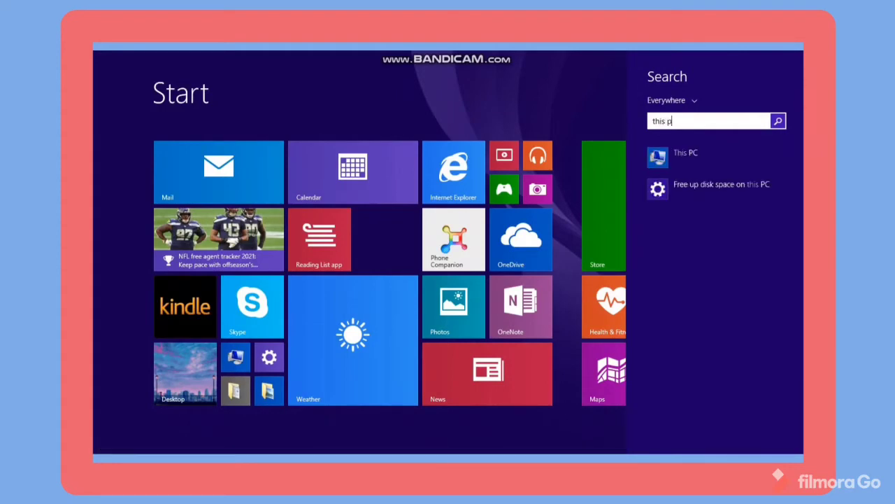
pyautogui.press('Return')
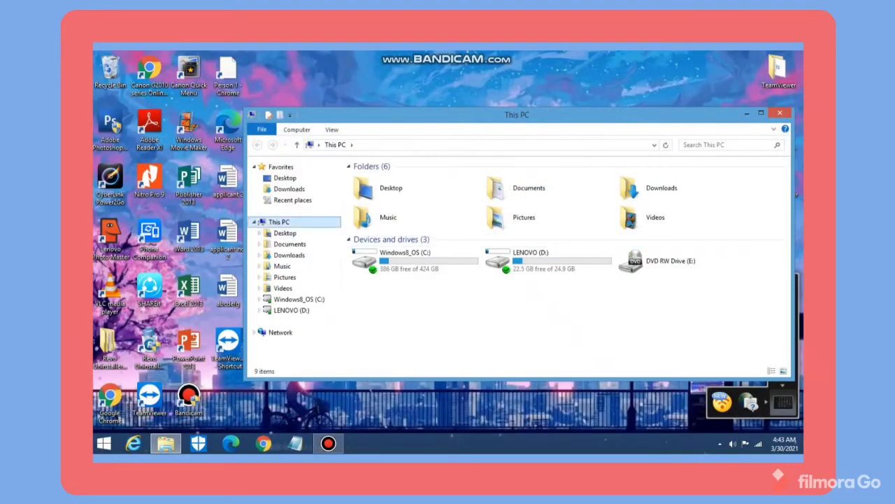
pyautogui.rightClick(330, 223)
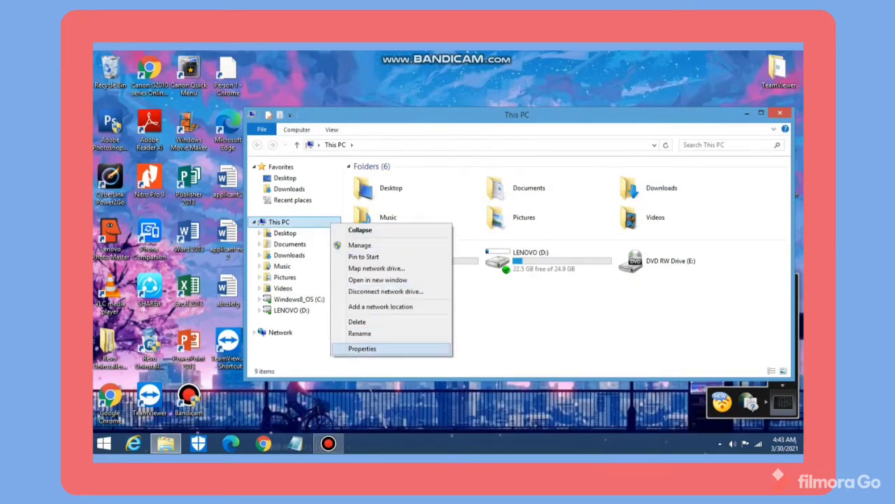
pyautogui.click(362, 349)
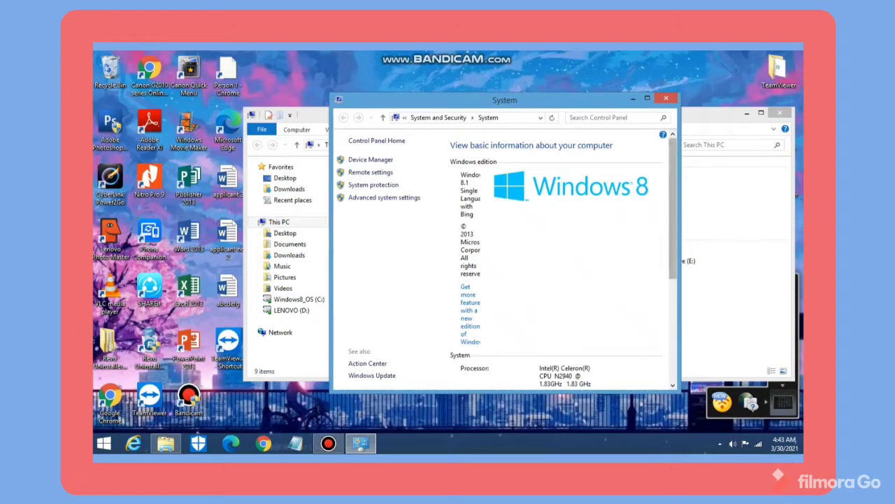
pyautogui.scroll(-4, 503, 258)
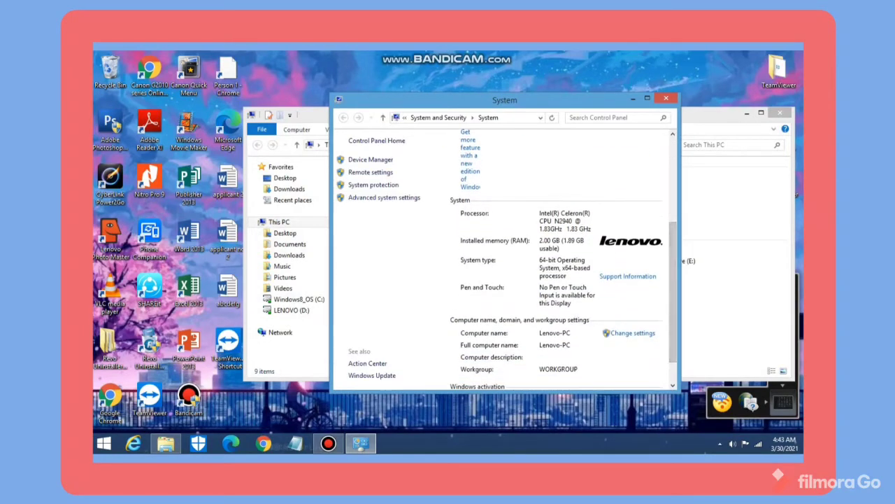
pyautogui.scroll(-1, 504, 259)
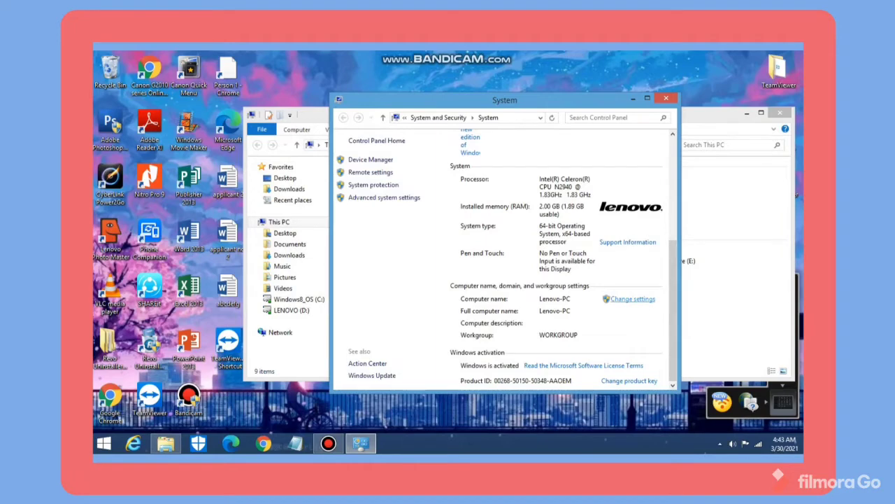
# Set the computer description to 'For demo only' and enter a new computer name.
pyautogui.click(634, 299)
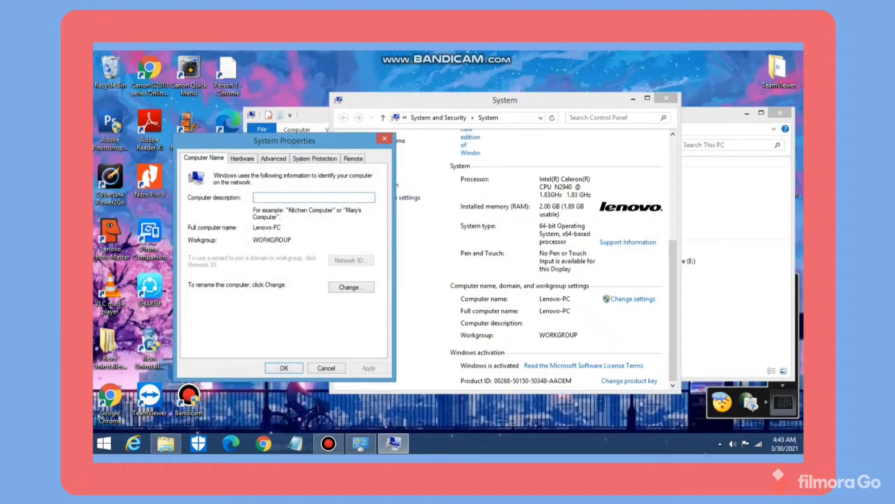
pyautogui.write('For demo only')
pyautogui.click(352, 287)
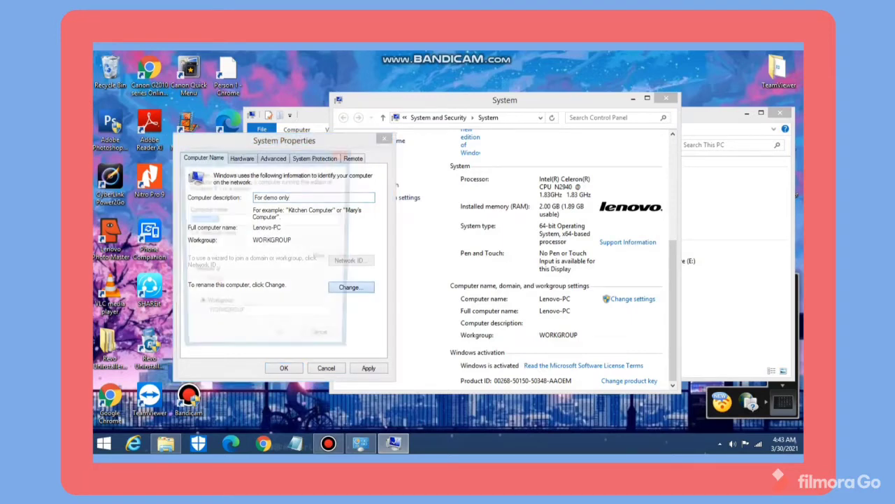
pyautogui.write('Galla')
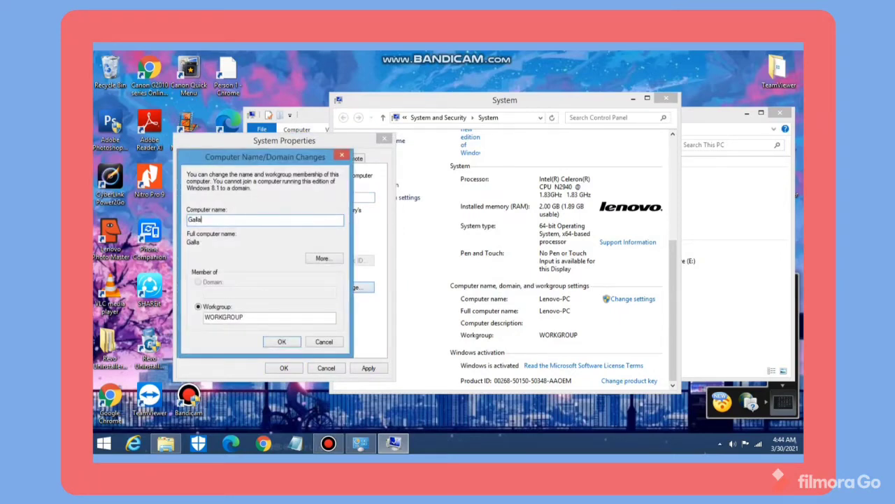
pyautogui.write('sinao')
# Replace the workgroup WORKGROUP with ICT 10-RIZAL and confirm the changes.
pyautogui.doubleClick(242, 317)
pyautogui.press('BackSpace')
pyautogui.write('ICT')
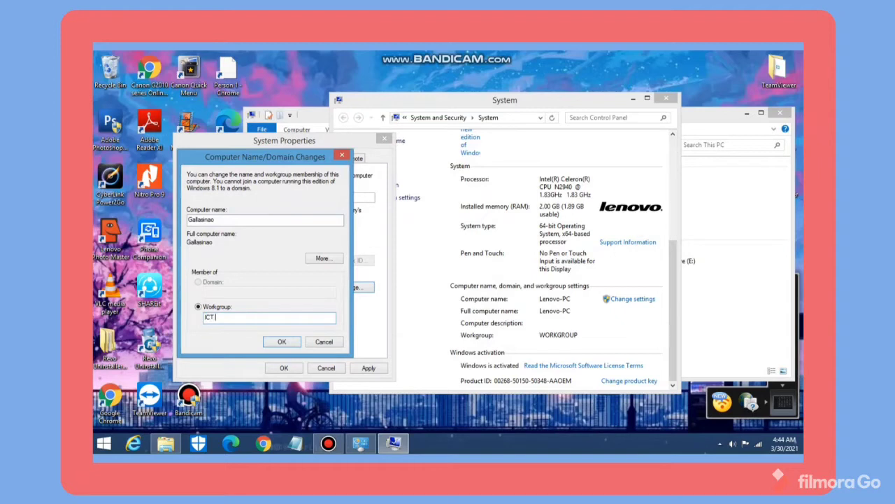
pyautogui.write(' 10-RIZAL')
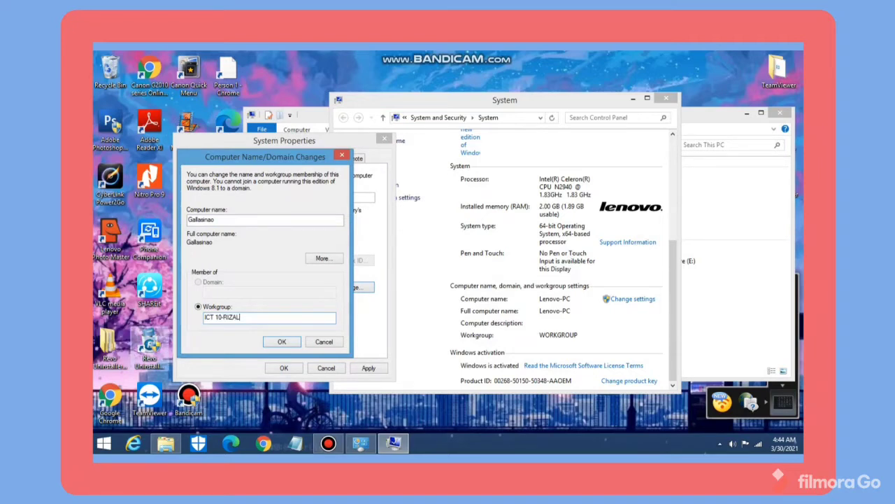
pyautogui.press('Tab')
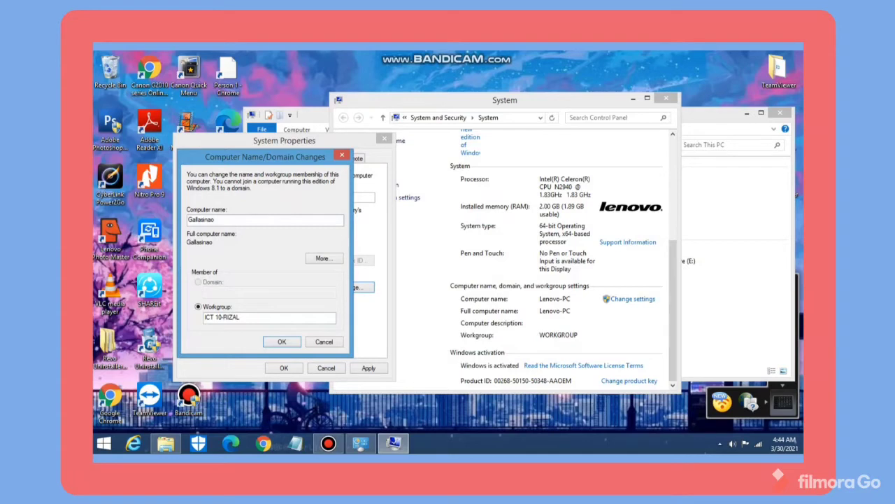
pyautogui.press('Return')
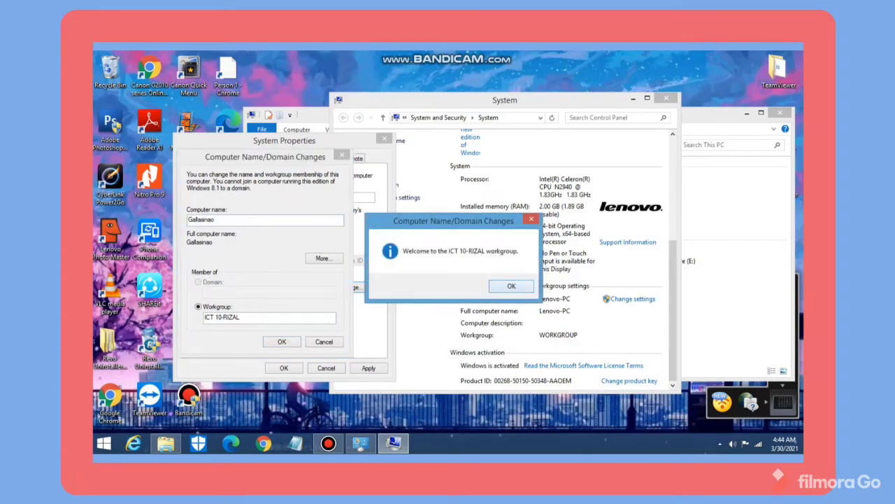
# Dismiss the welcome and restart notices, apply the changes, choose Restart Later, then bring up Start search.
pyautogui.press('Return')
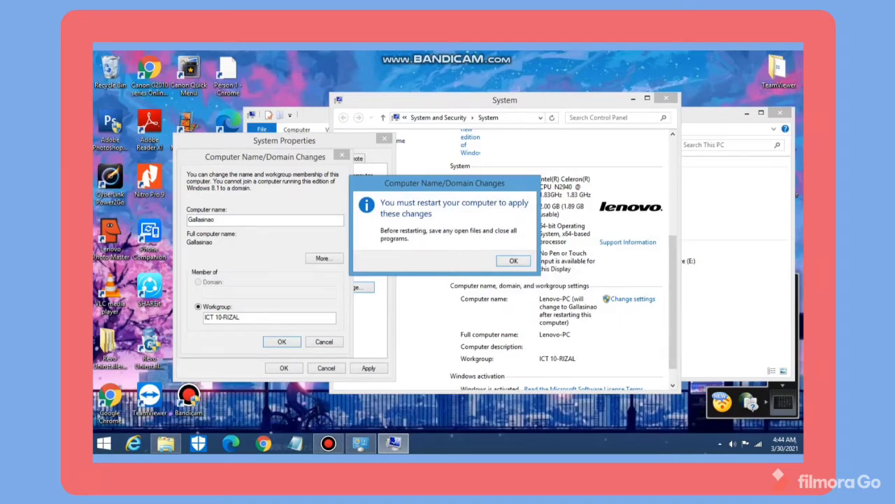
pyautogui.press('Return')
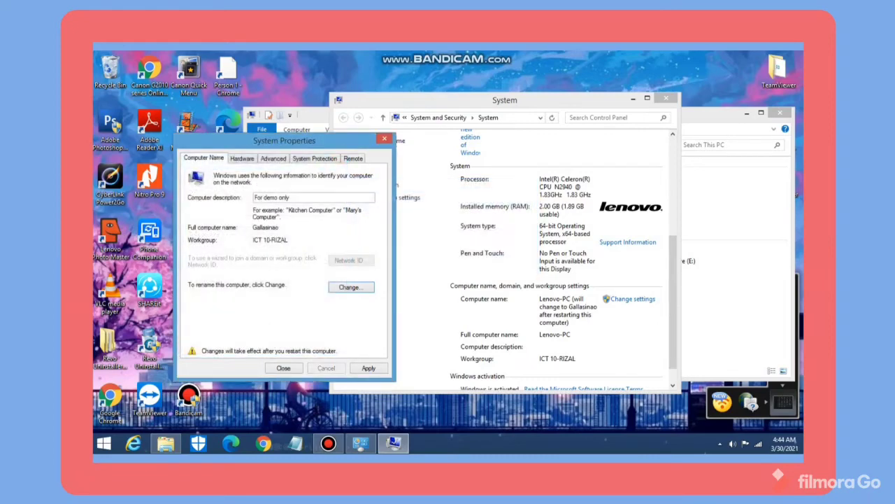
pyautogui.press('Return')
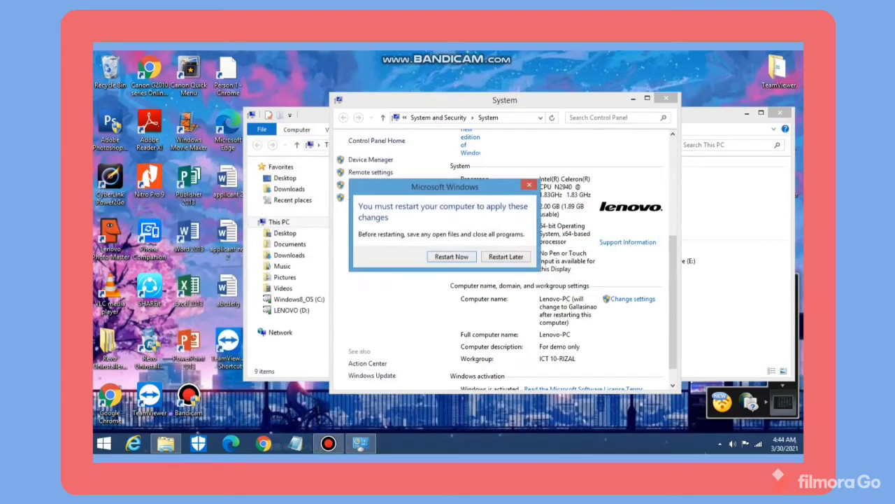
pyautogui.press('Return')
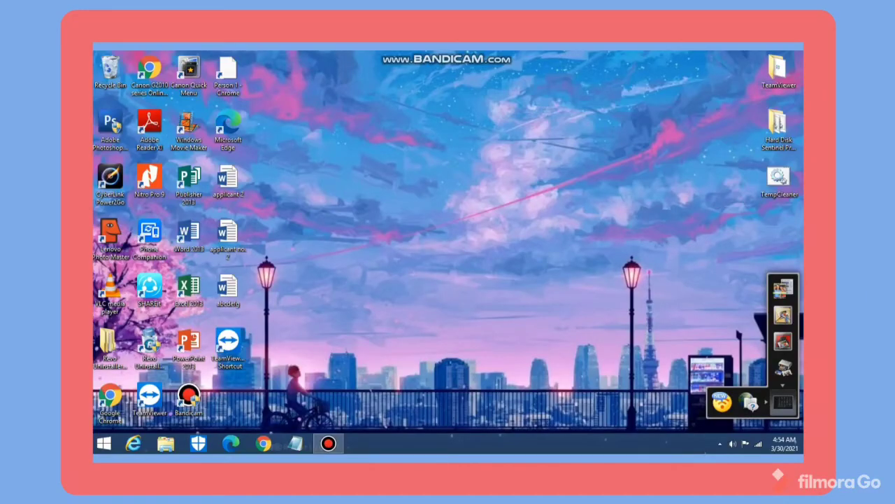
pyautogui.click(103, 443)
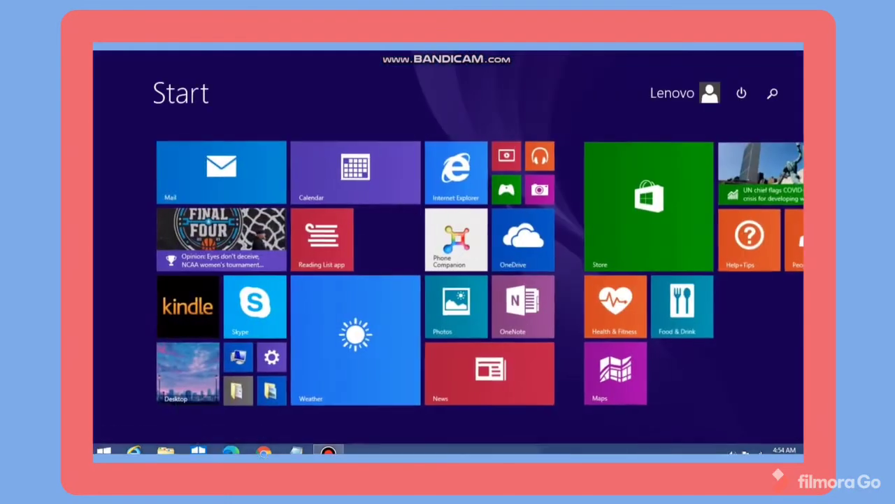
pyautogui.click(772, 93)
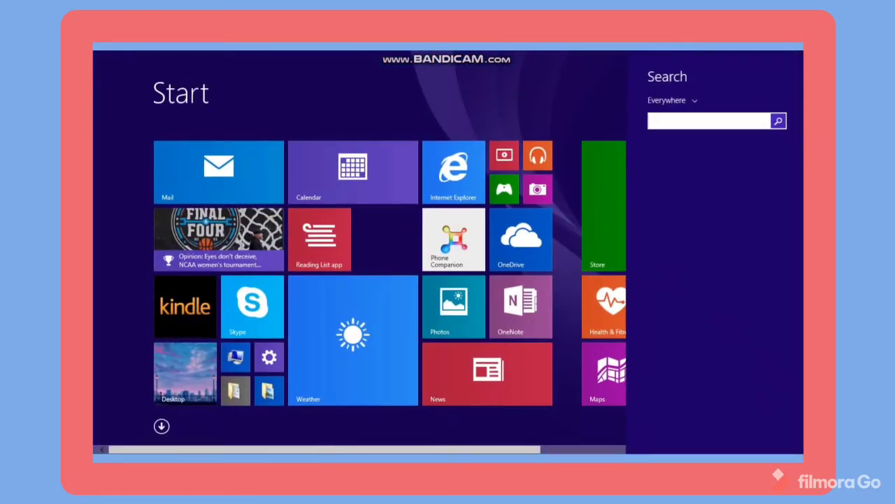
# Search 'this pc' and launch Computer Management from This PC's Manage option.
pyautogui.write('this pc')
pyautogui.press('Return')
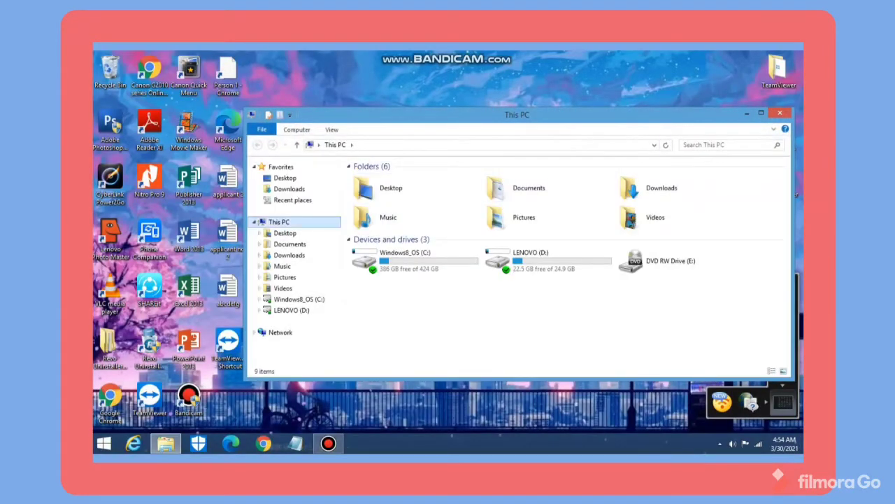
pyautogui.rightClick(329, 222)
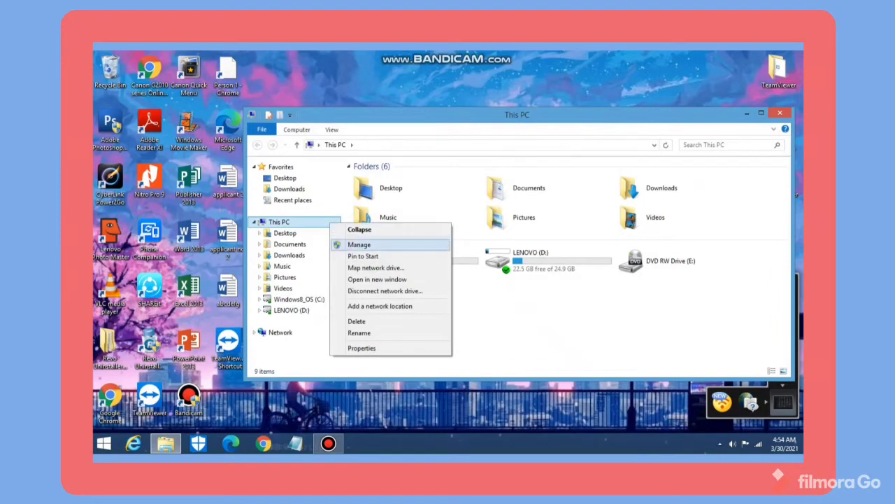
pyautogui.click(359, 244)
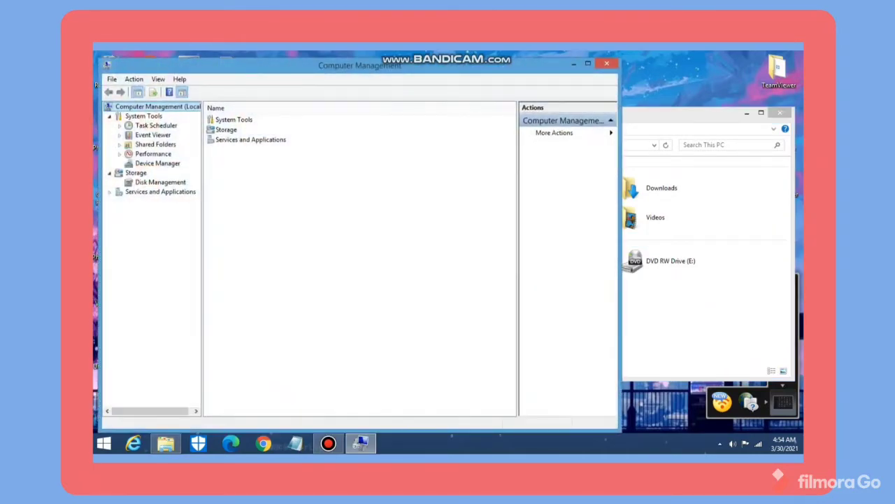
# In Device Manager, search automatically for updated Intel Dual Band Wireless-AC 3160 driver software.
pyautogui.click(158, 163)
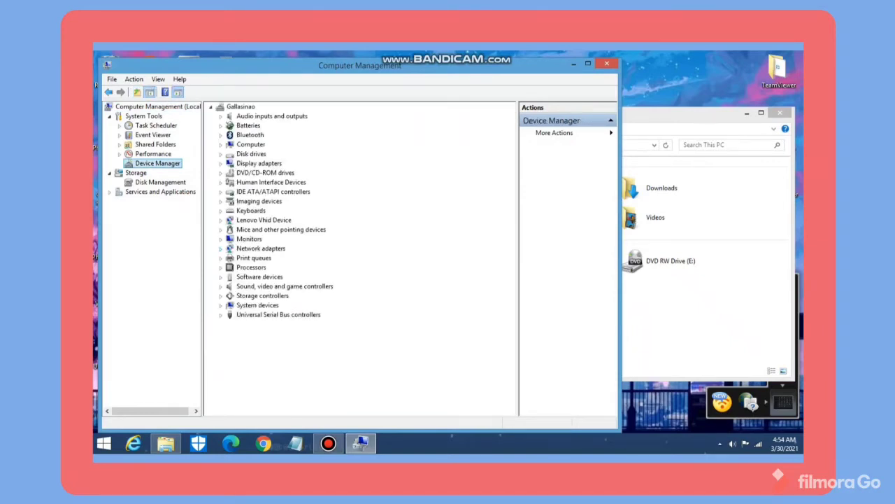
pyautogui.click(220, 248)
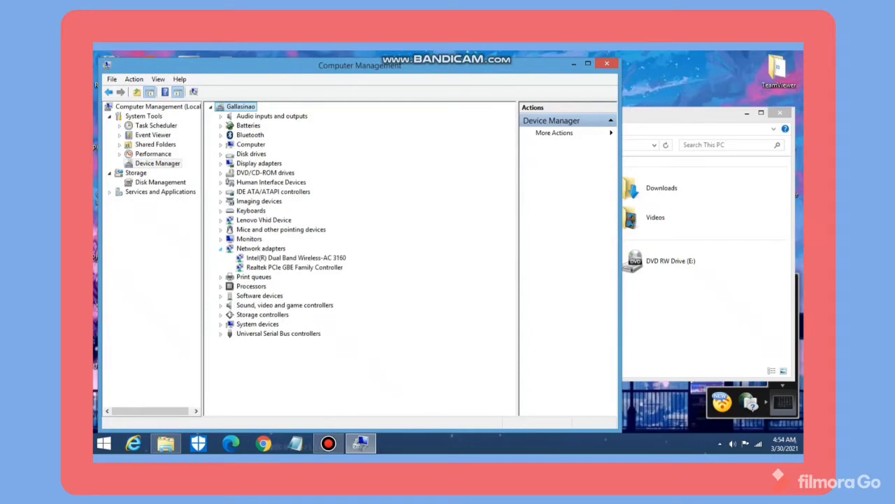
pyautogui.rightClick(296, 257)
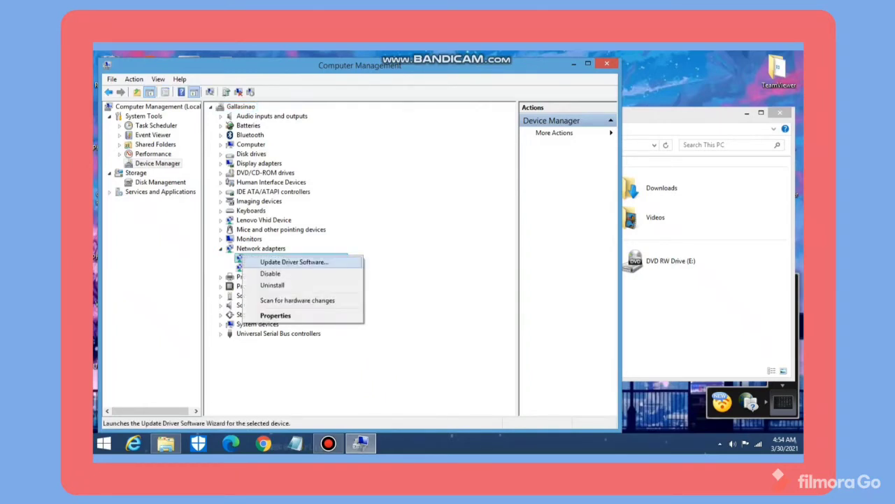
pyautogui.press('Return')
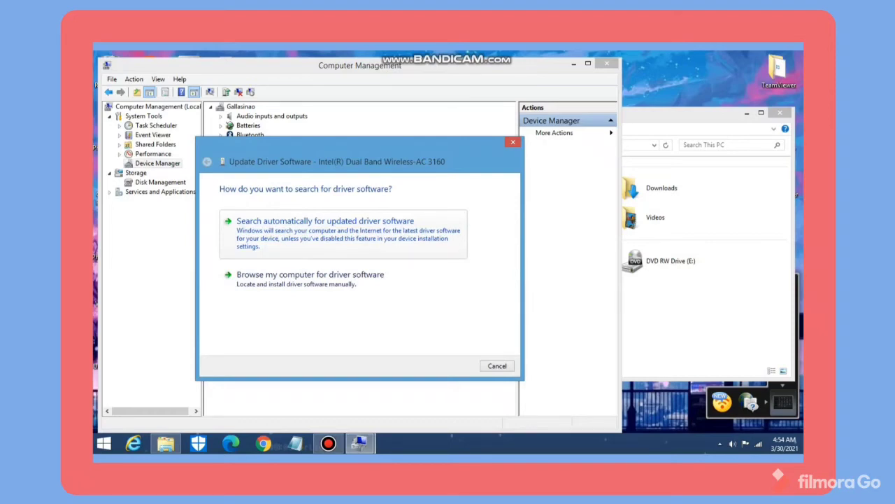
pyautogui.press('Return')
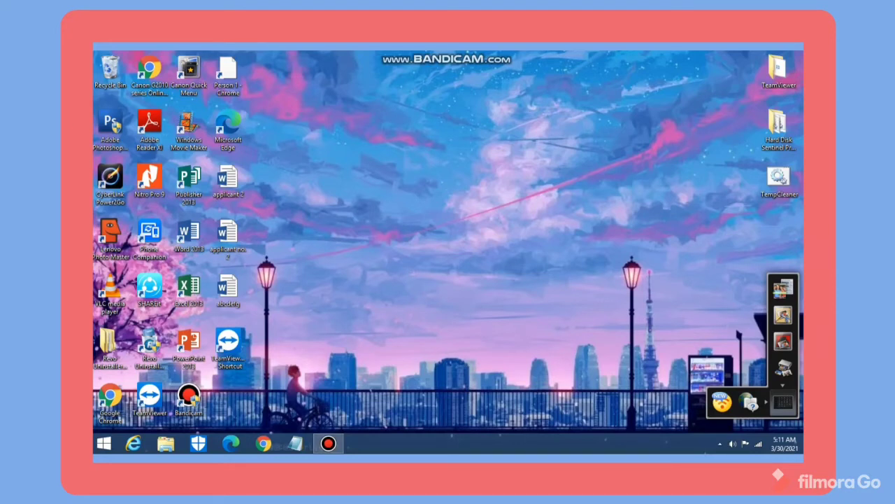
# Go from the tray network icon through Network and Sharing Center to Wi-Fi Properties.
pyautogui.rightClick(759, 445)
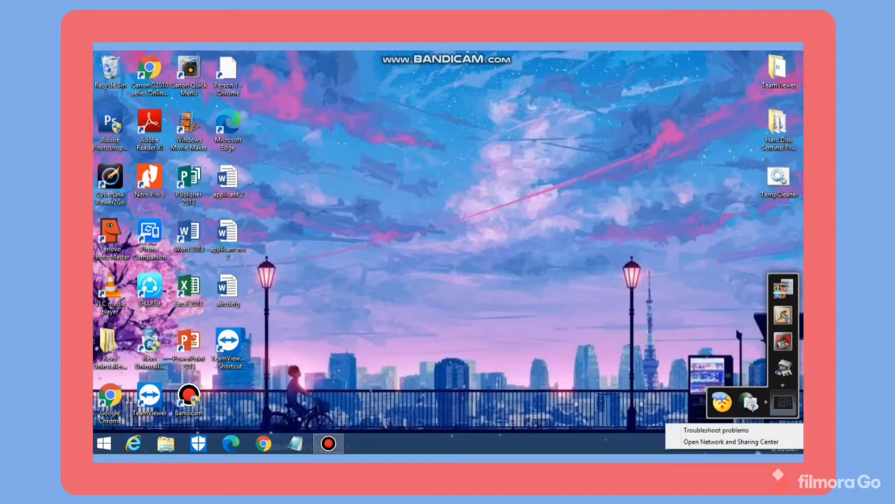
pyautogui.click(731, 442)
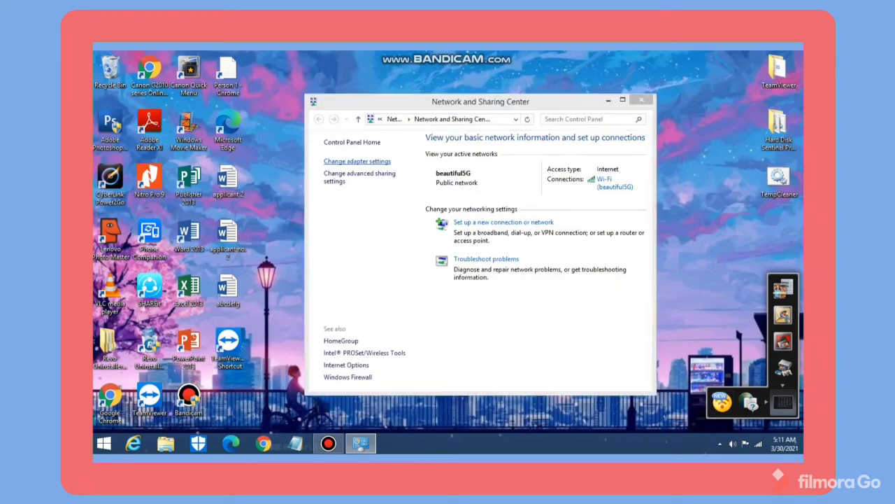
pyautogui.click(357, 161)
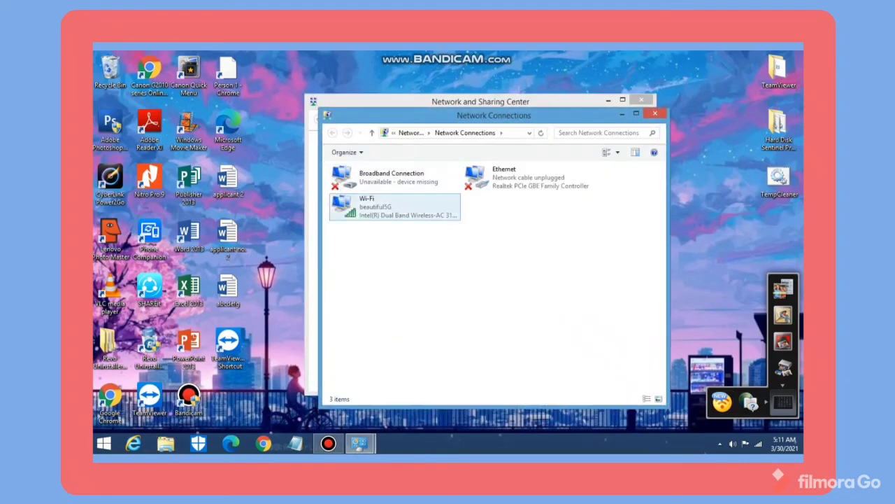
pyautogui.click(378, 208)
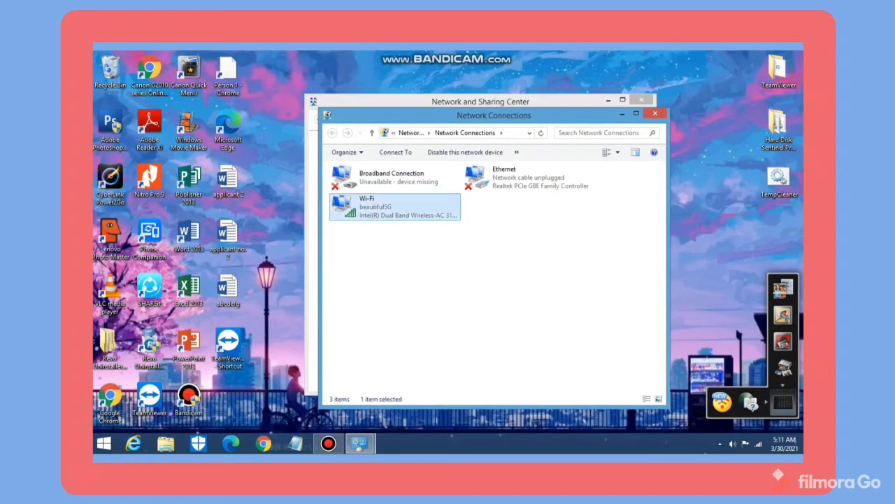
pyautogui.rightClick(378, 213)
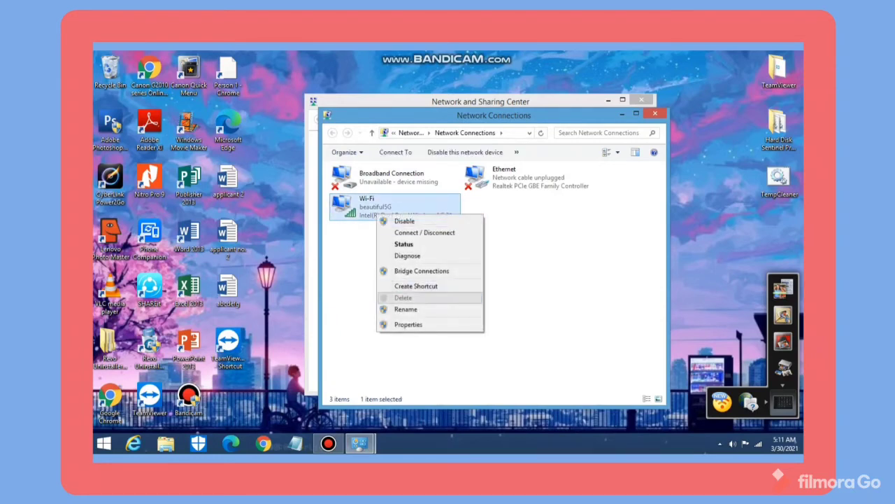
pyautogui.click(408, 324)
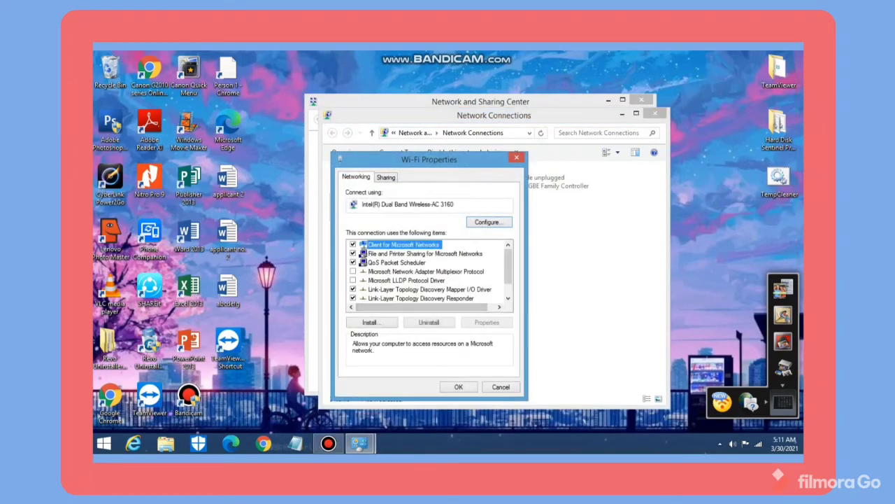
# Open Internet Protocol Version 4 (TCP/IPv4) properties and select 'Use the following IP address'.
pyautogui.scroll(-1, 508, 269)
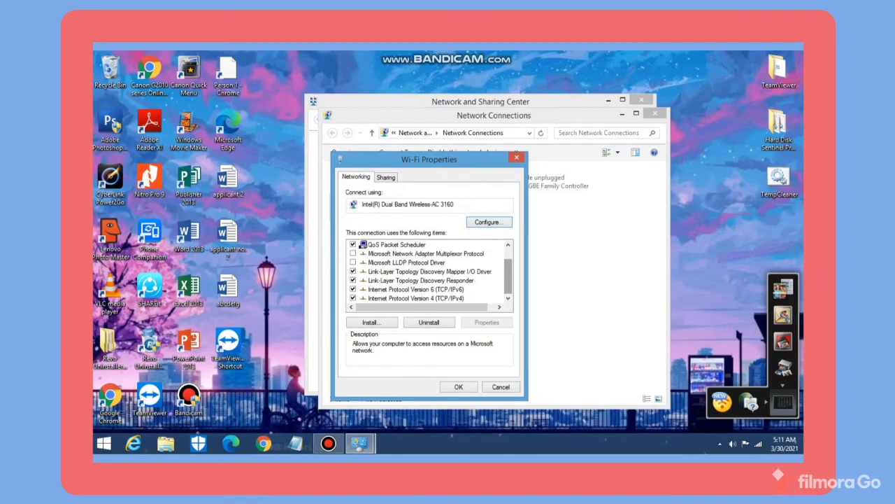
pyautogui.doubleClick(415, 299)
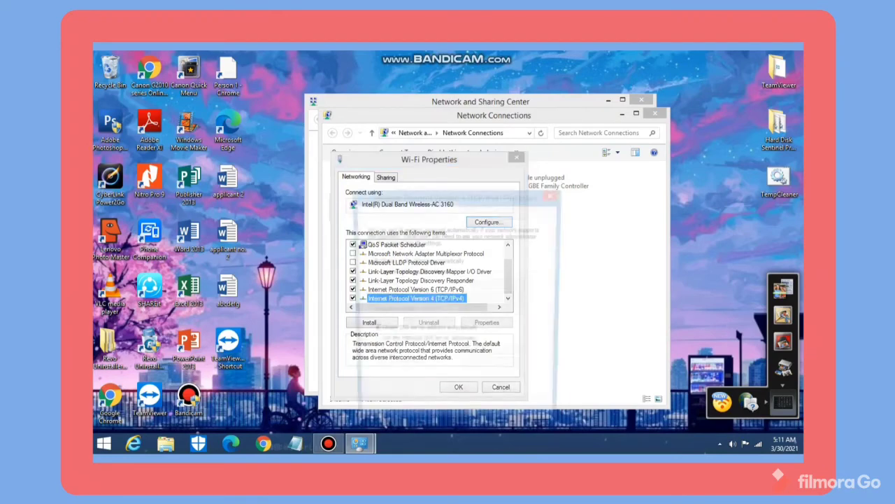
pyautogui.click(371, 272)
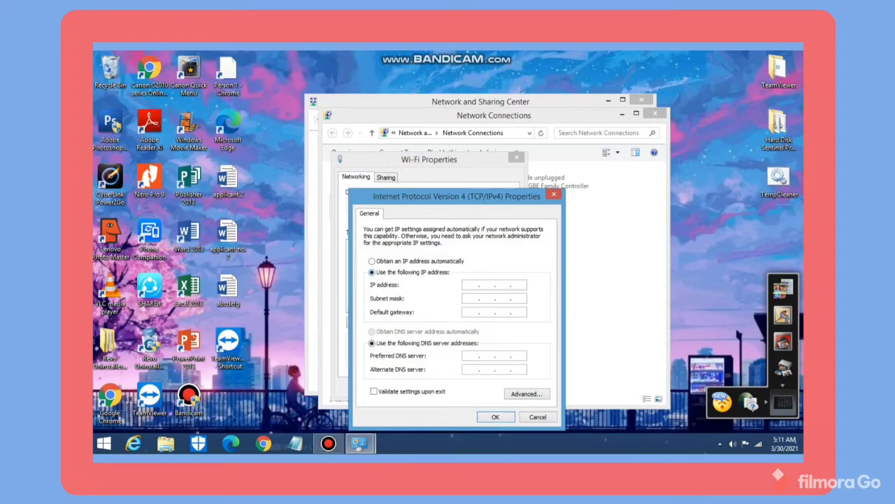
# Enter IP 192.168.1.37, mask 255.255.255.0, gateway and DNS 192.168.1.1, and confirm.
pyautogui.write('192 . 168 . 1 . 37')
pyautogui.press('Tab')
pyautogui.write('192 . 168 . 1 . ')
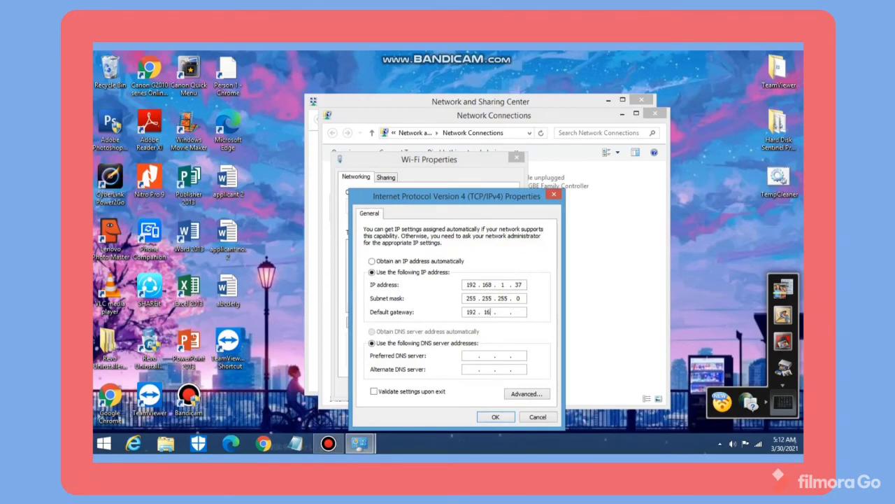
pyautogui.write('1')
pyautogui.write('19216')
pyautogui.write('81')
pyautogui.write('168 . 1 . 1')
pyautogui.press('Return')
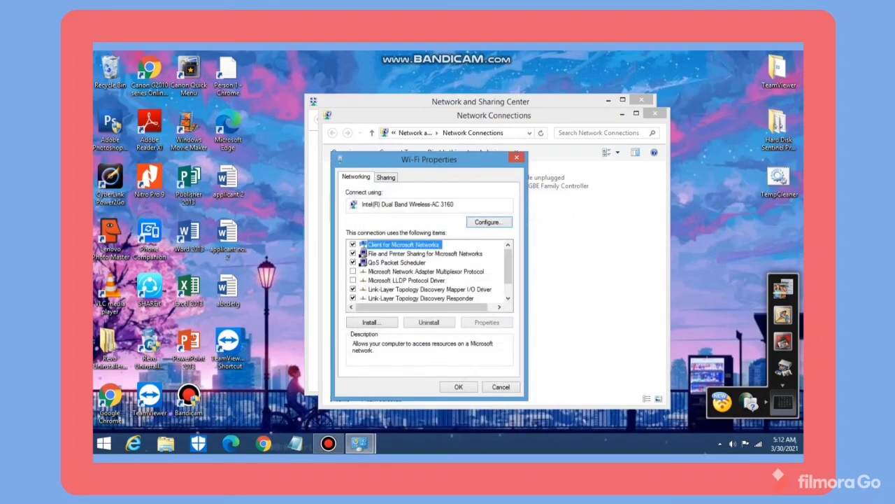
# Confirm the Wi-Fi Properties dialog and return to the Start screen.
pyautogui.press('Return')
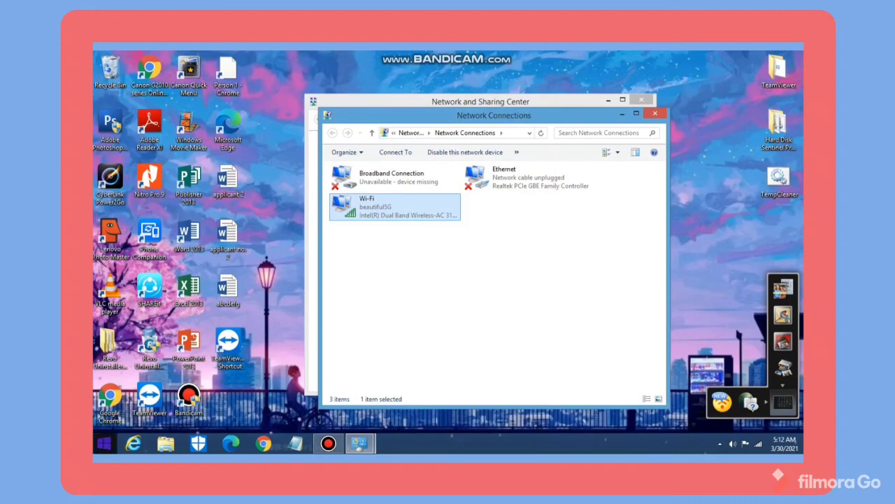
pyautogui.click(104, 443)
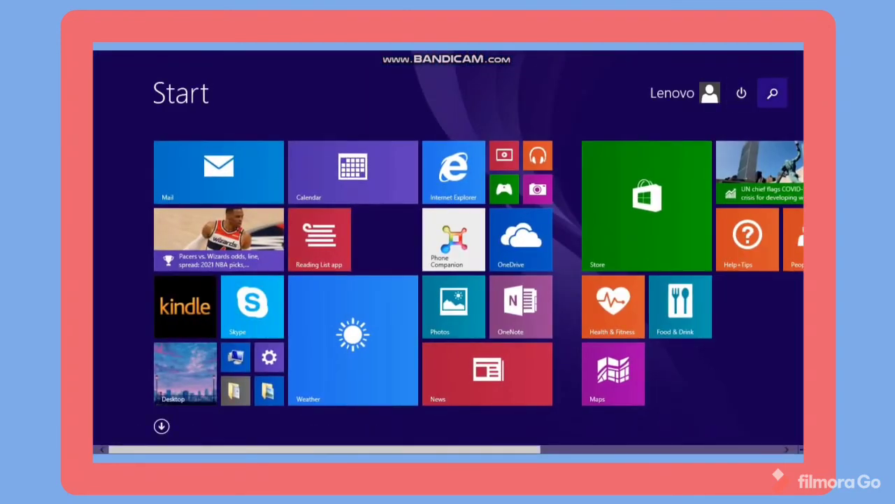
# Launch Command Prompt from Search and run ipconfig to verify the Wi-Fi address 192.168.1.37.
pyautogui.click(773, 93)
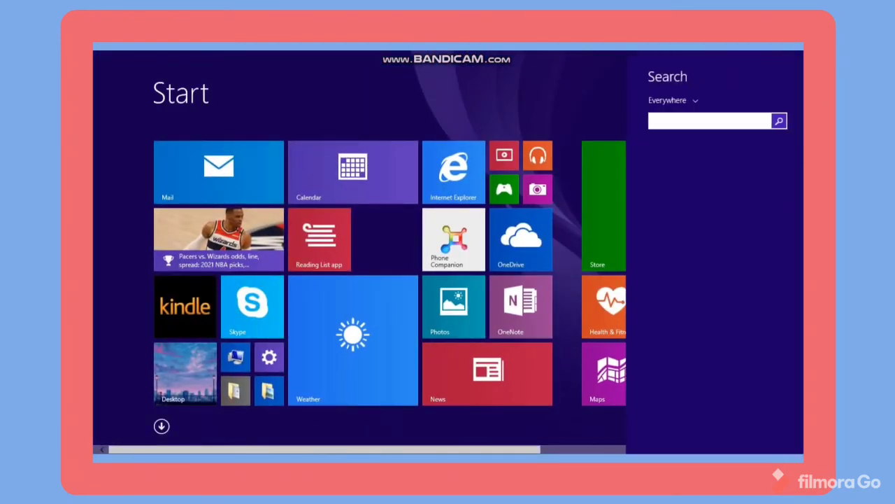
pyautogui.write('command ')
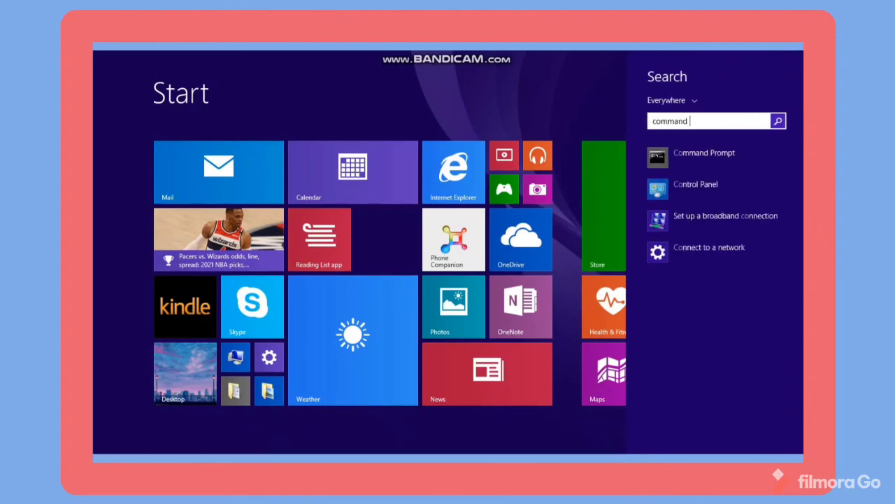
pyautogui.write('prompt')
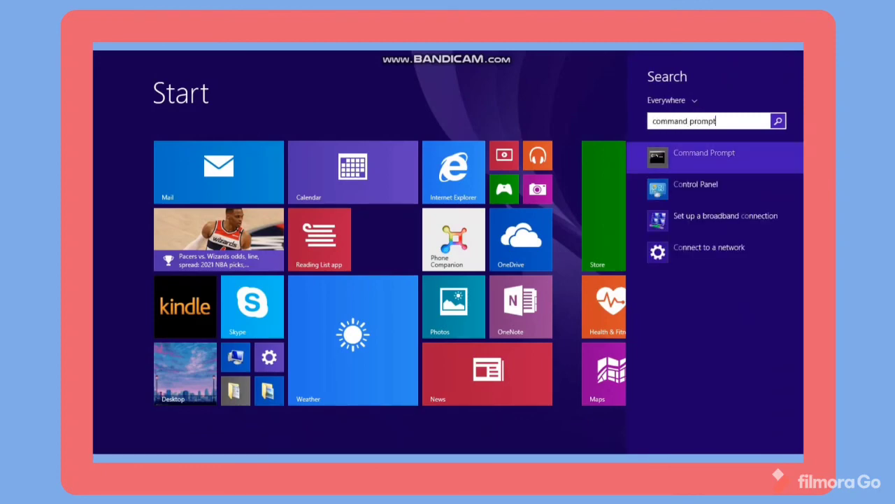
pyautogui.press('Return')
pyautogui.write('ipconfig')
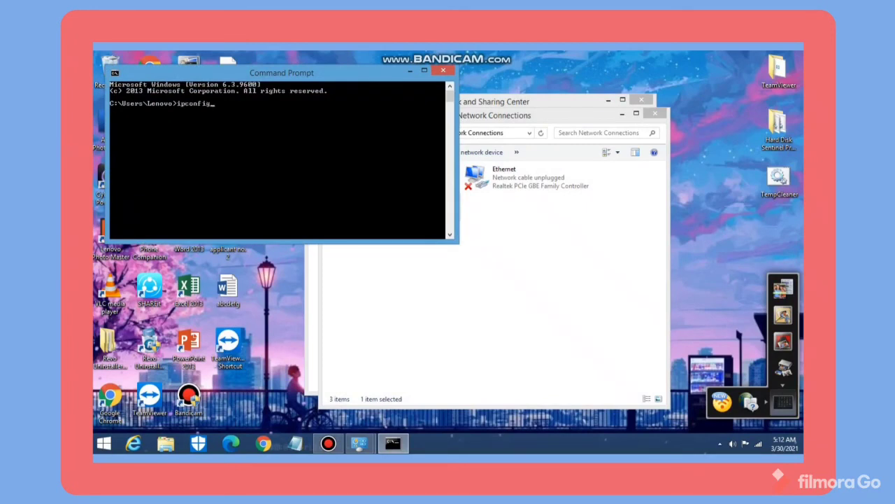
pyautogui.press('Return')
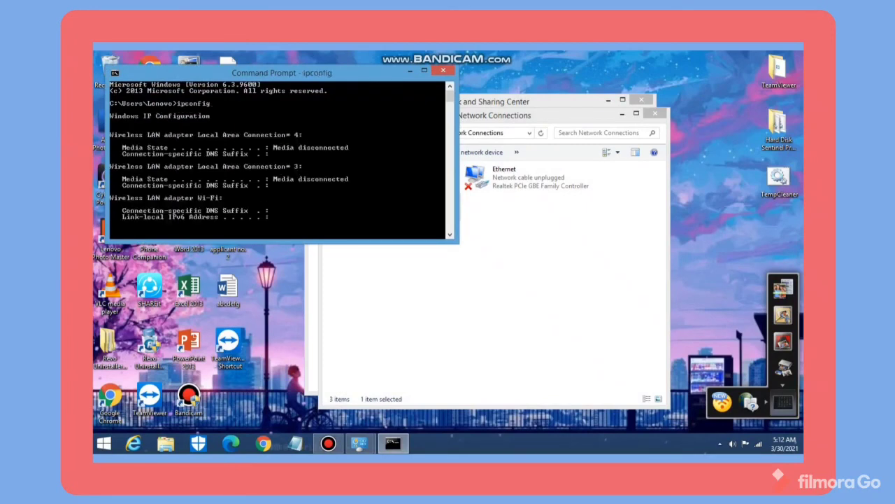